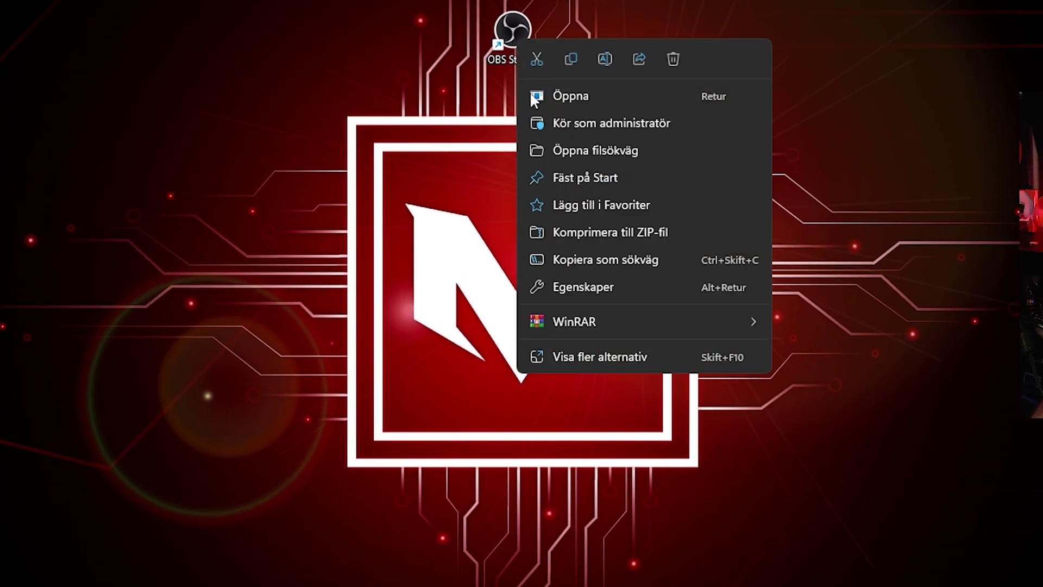
Tick 'Kör det här programmet som en administratör' in the OBS shortcut's Kompatibilitet properties
{"action": "left_click", "coordinate": [601, 291]}
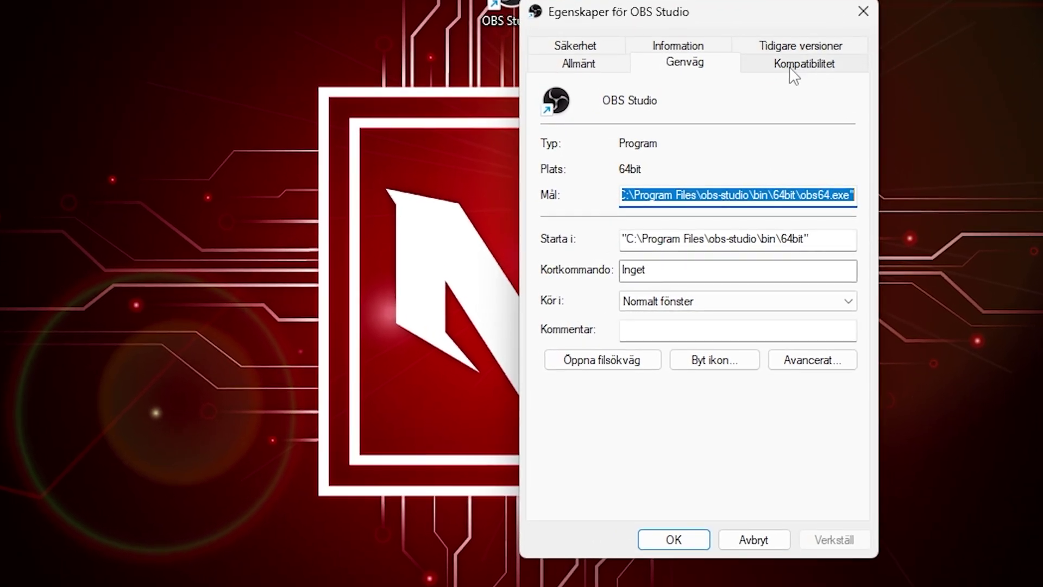
{"action": "left_click", "coordinate": [806, 65]}
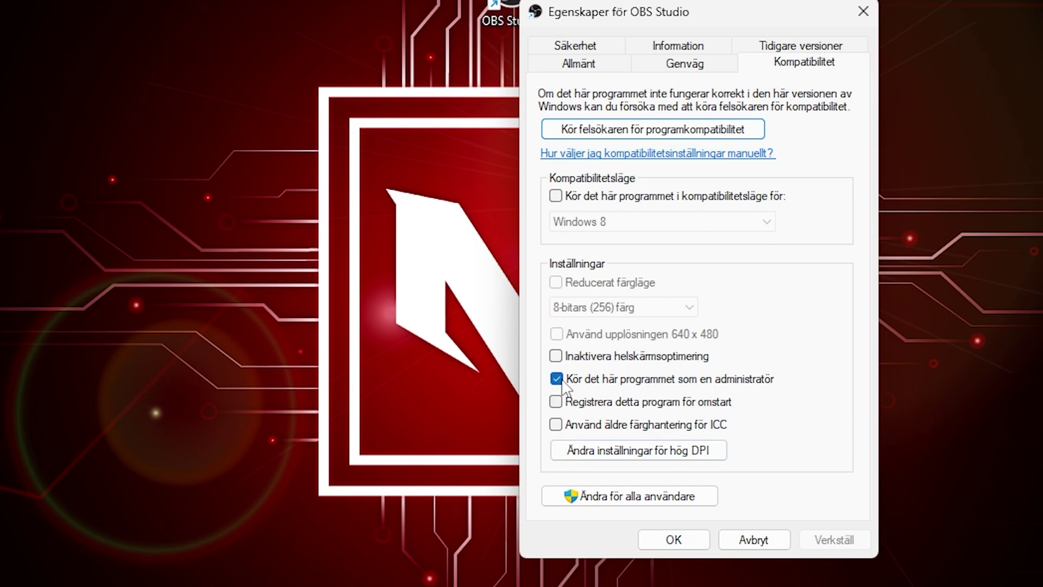
{"action": "left_click", "coordinate": [674, 540]}
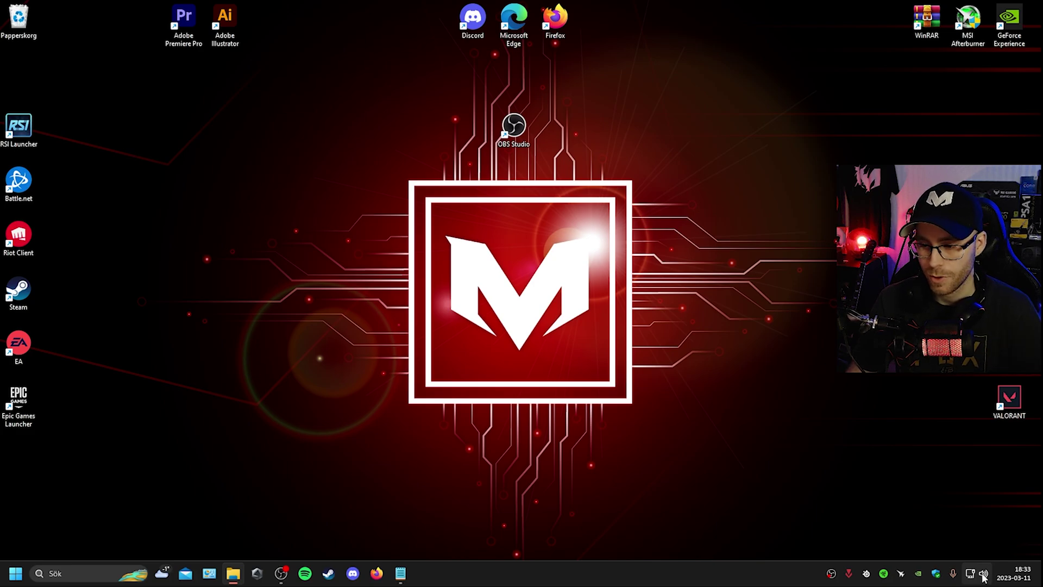
Confirm HyperX Quadcast is the Indata device in Ljudinställningar, then return to OBS Studio
{"action": "right_click", "coordinate": [984, 575]}
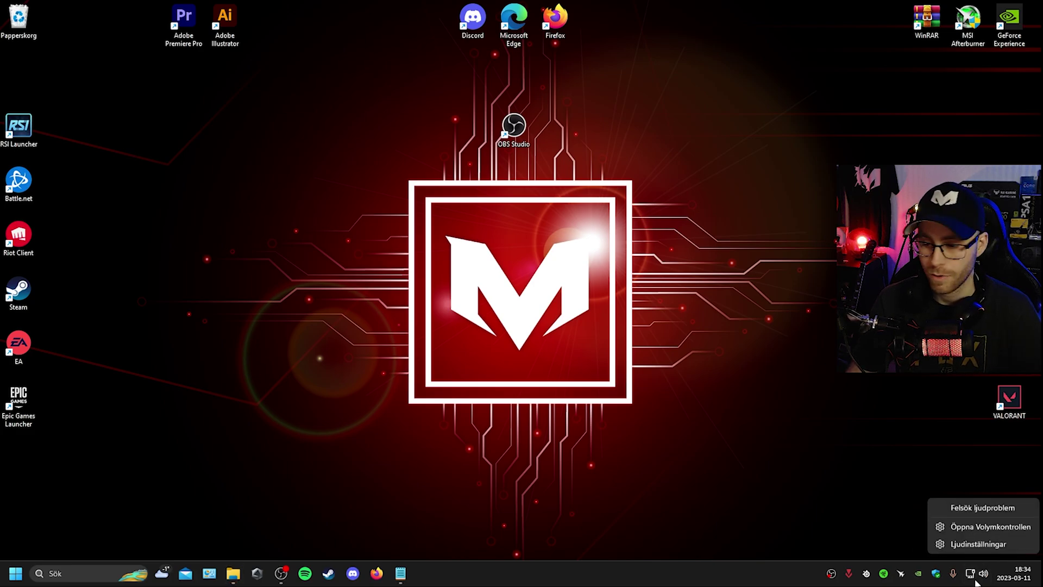
{"action": "left_click", "coordinate": [972, 544]}
{"action": "scroll", "coordinate": [585, 271], "scroll_direction": "down", "scroll_amount": 5}
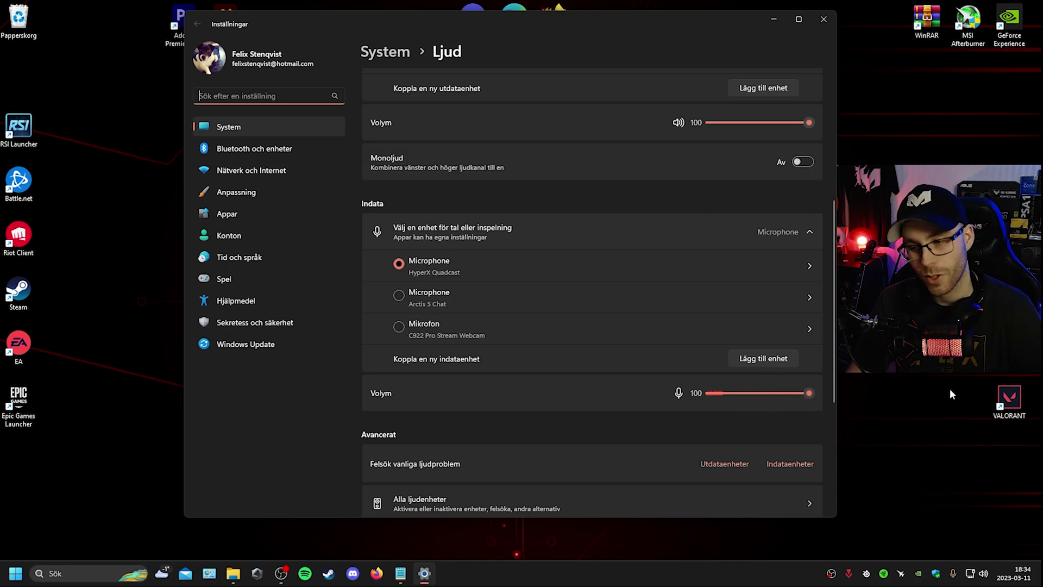
{"action": "left_click", "coordinate": [822, 20]}
{"action": "left_click", "coordinate": [281, 574]}
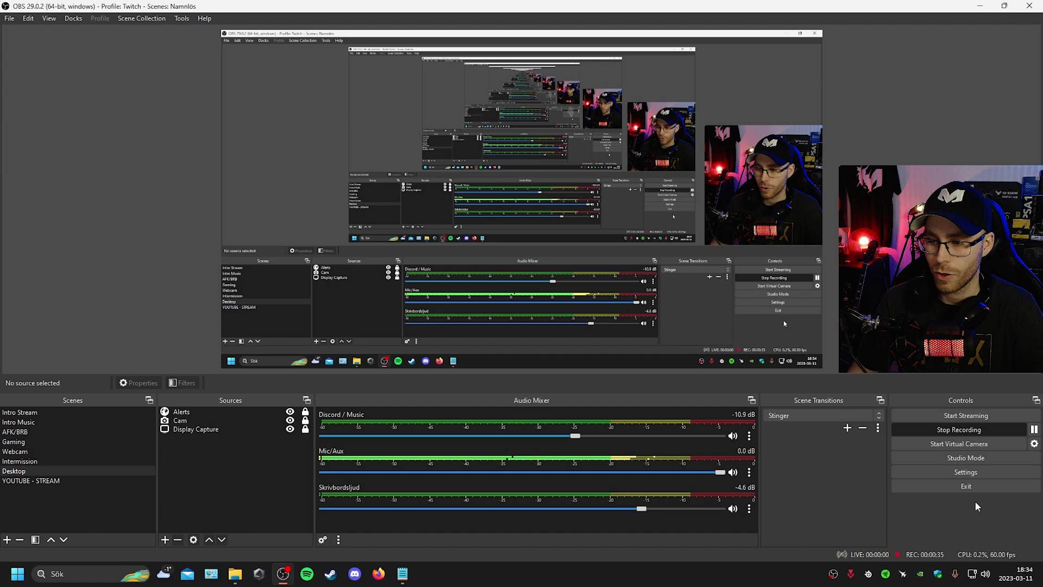
{"action": "left_click", "coordinate": [966, 471]}
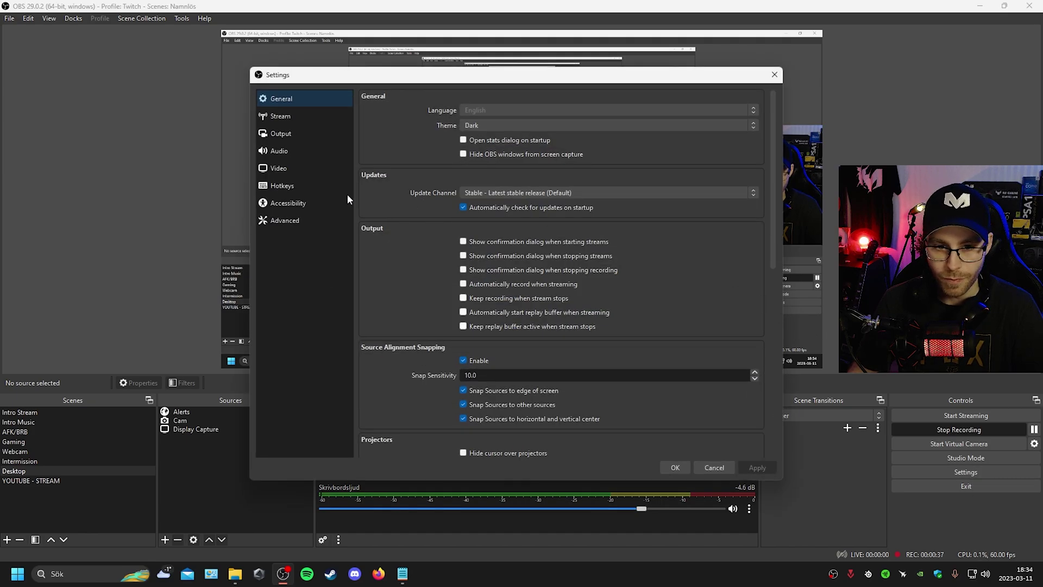
{"action": "left_click_drag", "start_coordinate": [607, 82], "coordinate": [653, 47]}
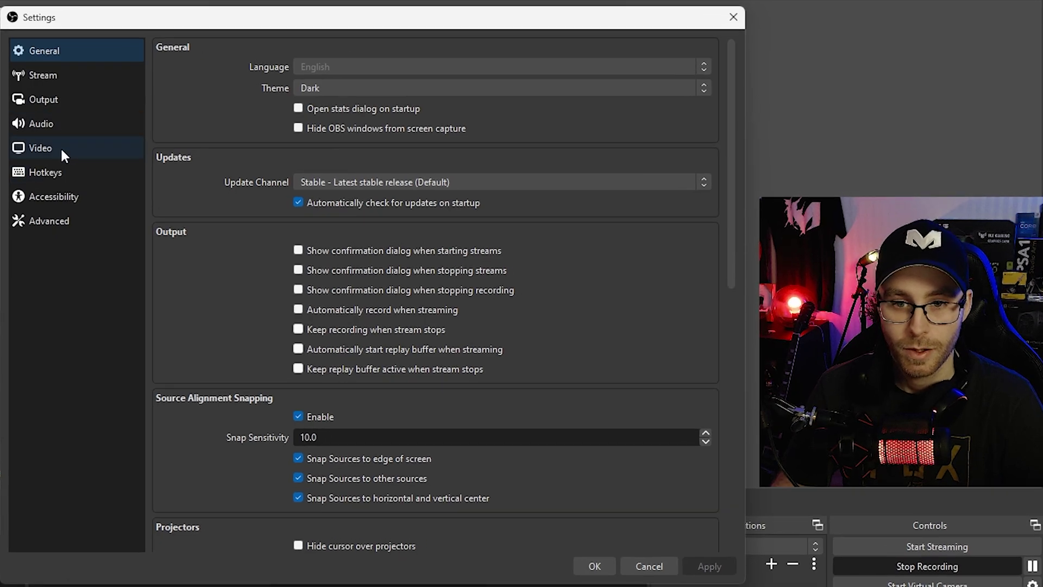
{"action": "left_click", "coordinate": [325, 112]}
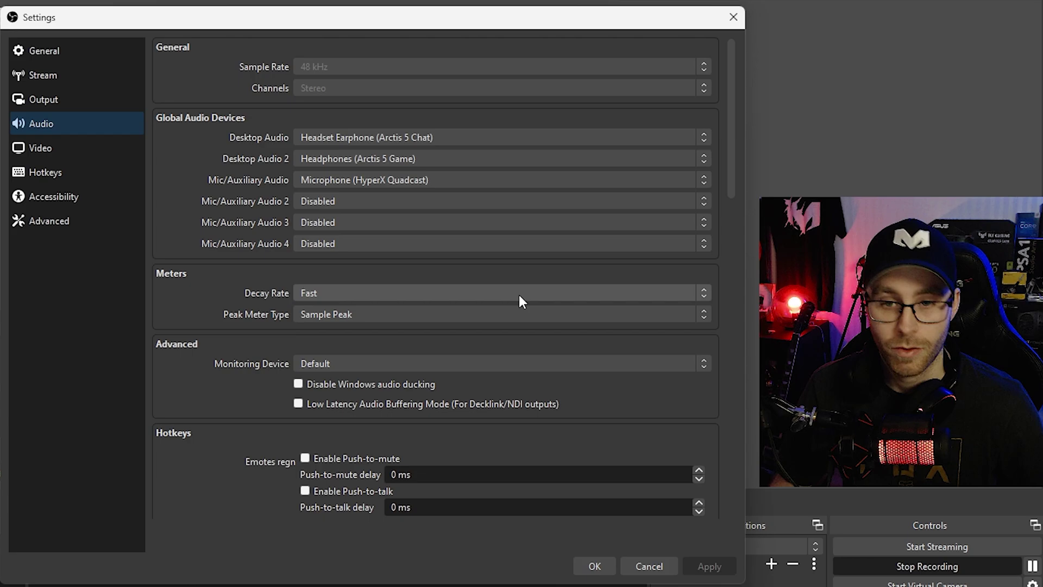
{"action": "left_click", "coordinate": [594, 566]}
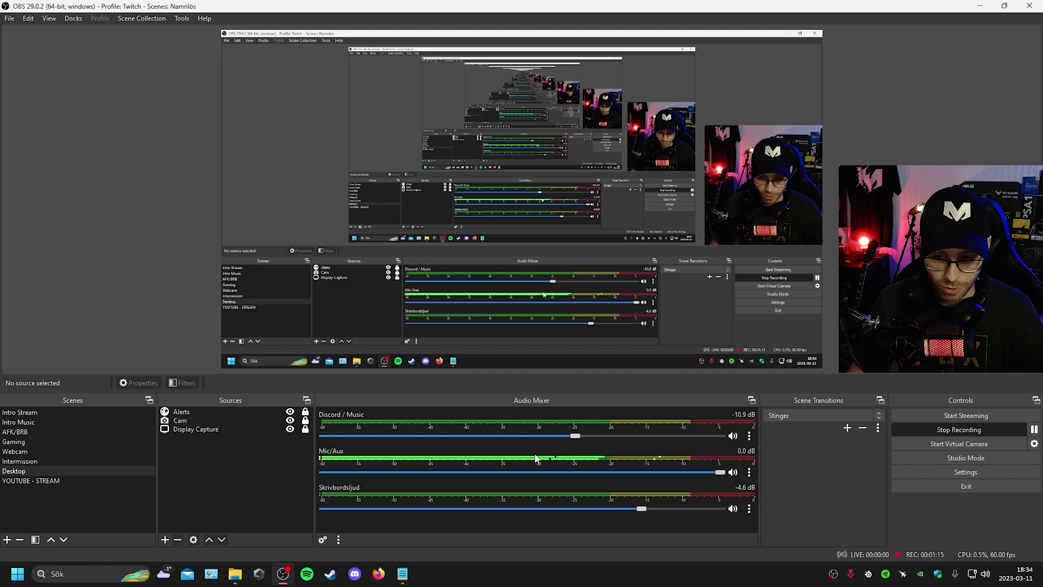
Open the Mic/Aux filters and check Noise Suppression keeps the RNNoise method
{"action": "left_click", "coordinate": [749, 472]}
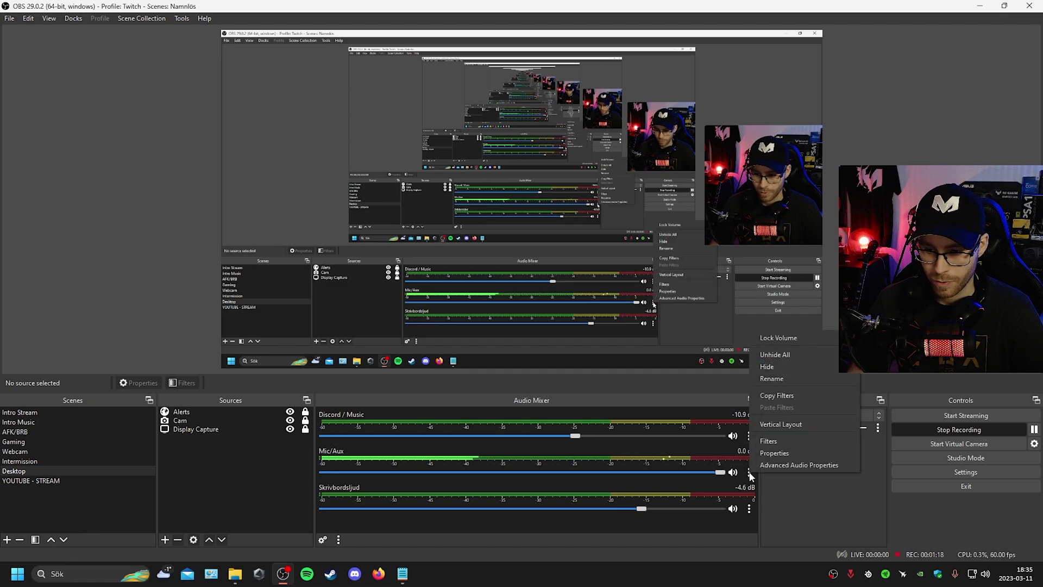
{"action": "left_click", "coordinate": [783, 442]}
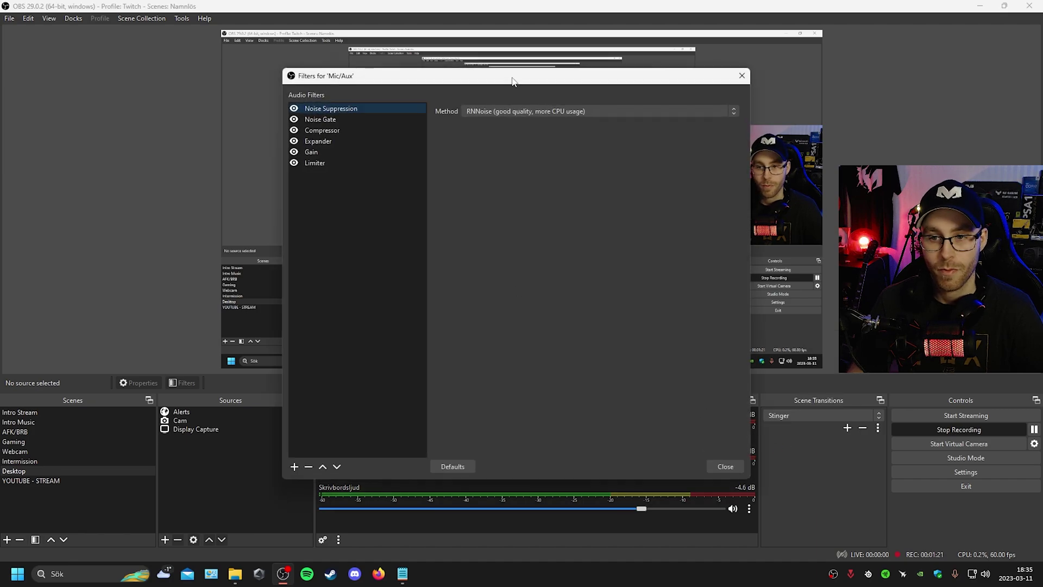
{"action": "left_click_drag", "start_coordinate": [512, 77], "coordinate": [597, 5]}
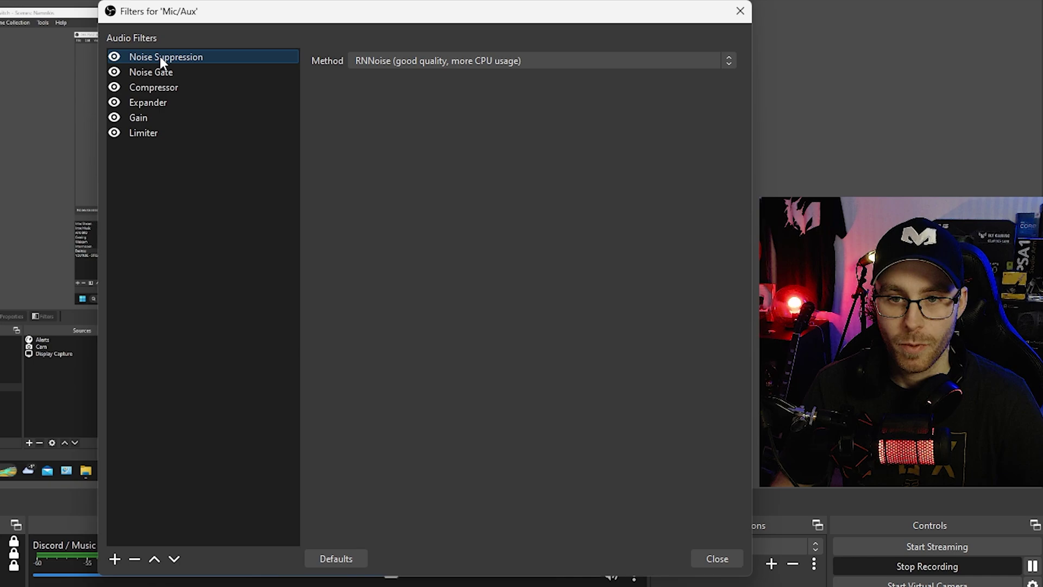
{"action": "left_click", "coordinate": [113, 562]}
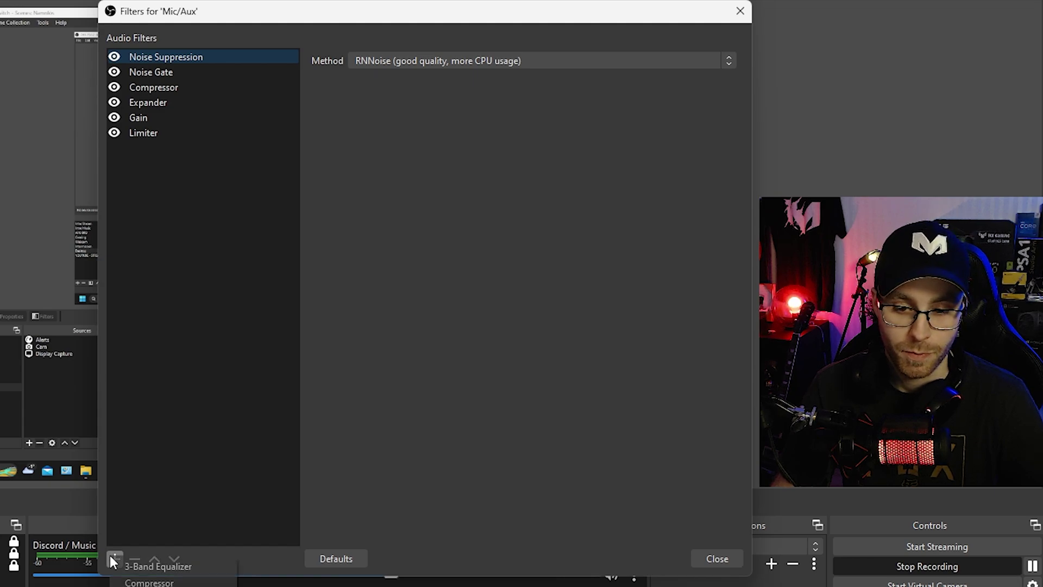
{"action": "left_click", "coordinate": [161, 496]}
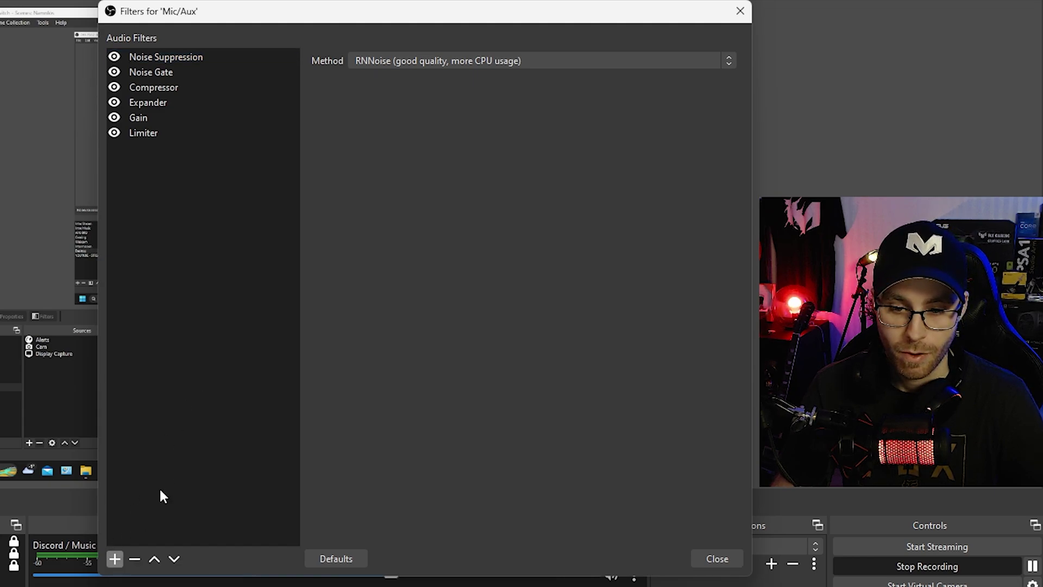
{"action": "left_click", "coordinate": [161, 58]}
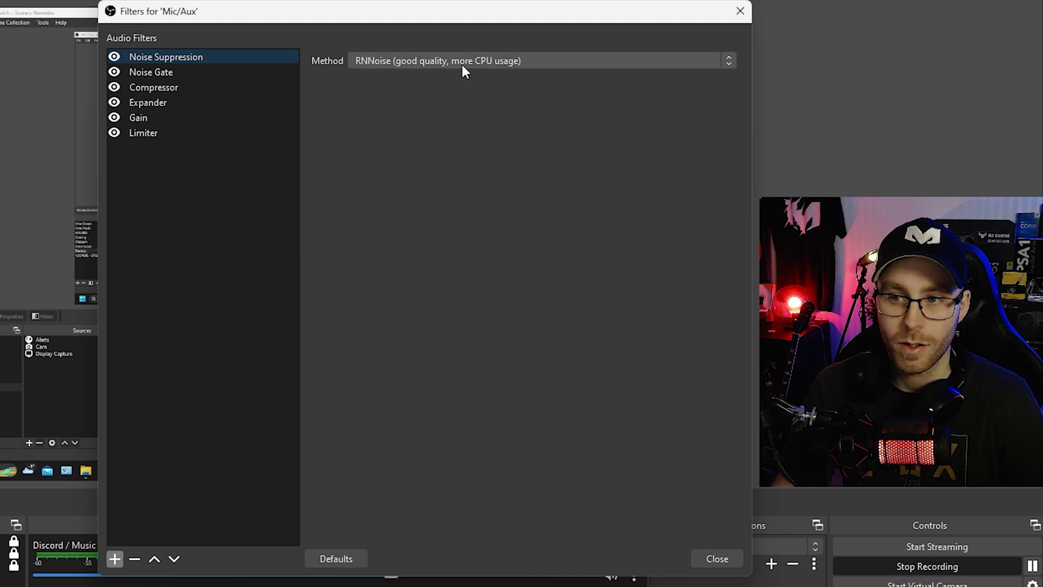
{"action": "left_click", "coordinate": [524, 60]}
{"action": "left_click", "coordinate": [524, 60]}
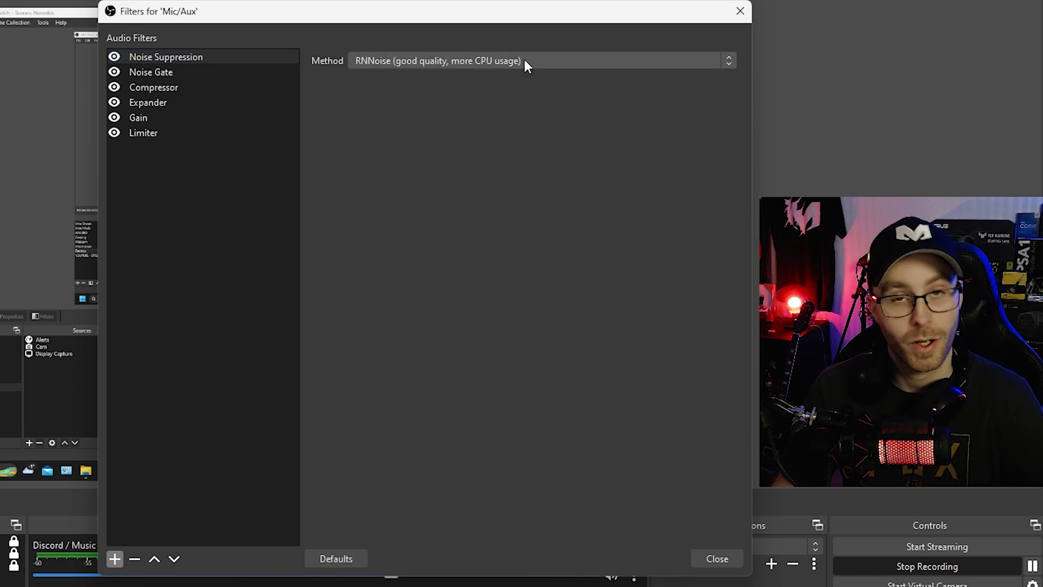
Review Noise Gate, Compressor (4:1, -30 dB, 50 ms release) and Expander (2:1, -40 dB) settings
{"action": "left_click", "coordinate": [183, 71]}
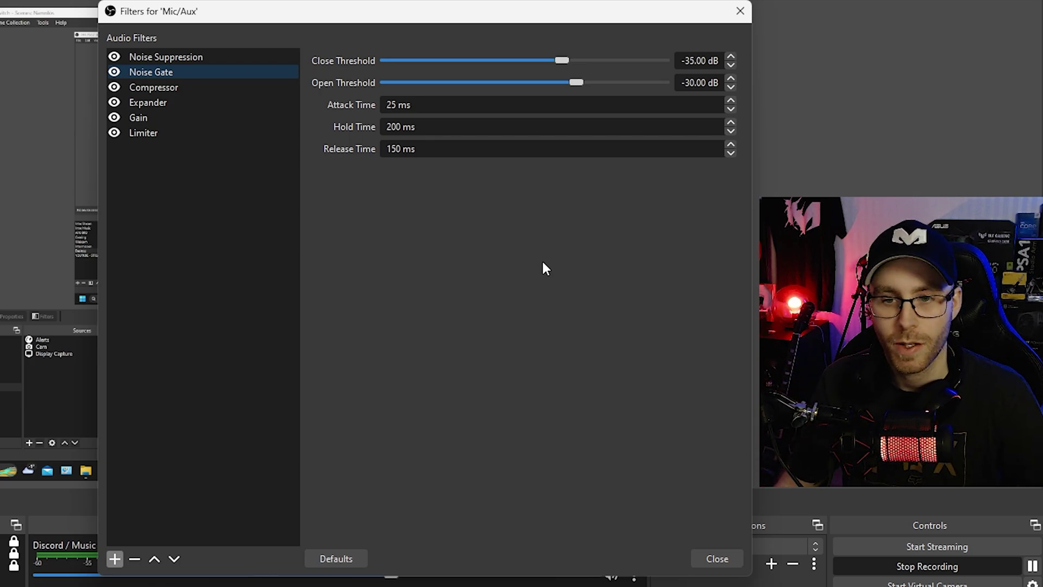
{"action": "left_click", "coordinate": [189, 93]}
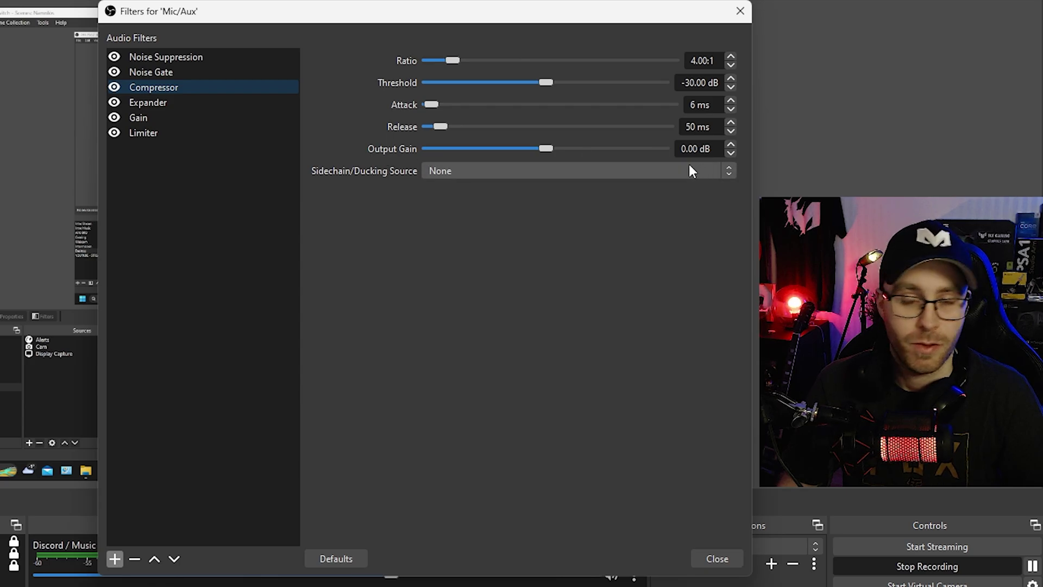
{"action": "left_click", "coordinate": [169, 103]}
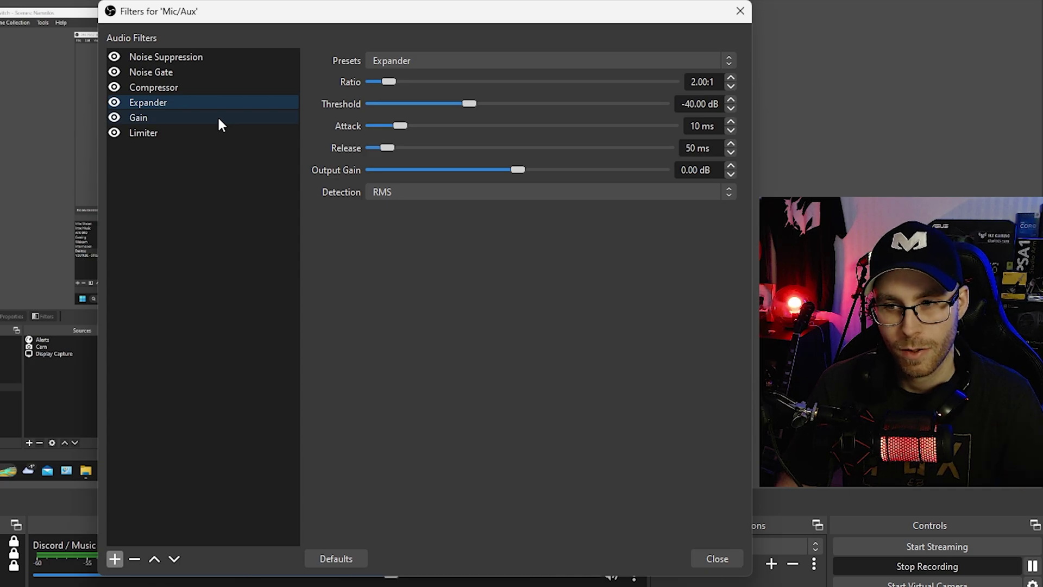
Re-enable the Expander filter and review the Gain and Limiter filter settings
{"action": "left_click", "coordinate": [113, 105]}
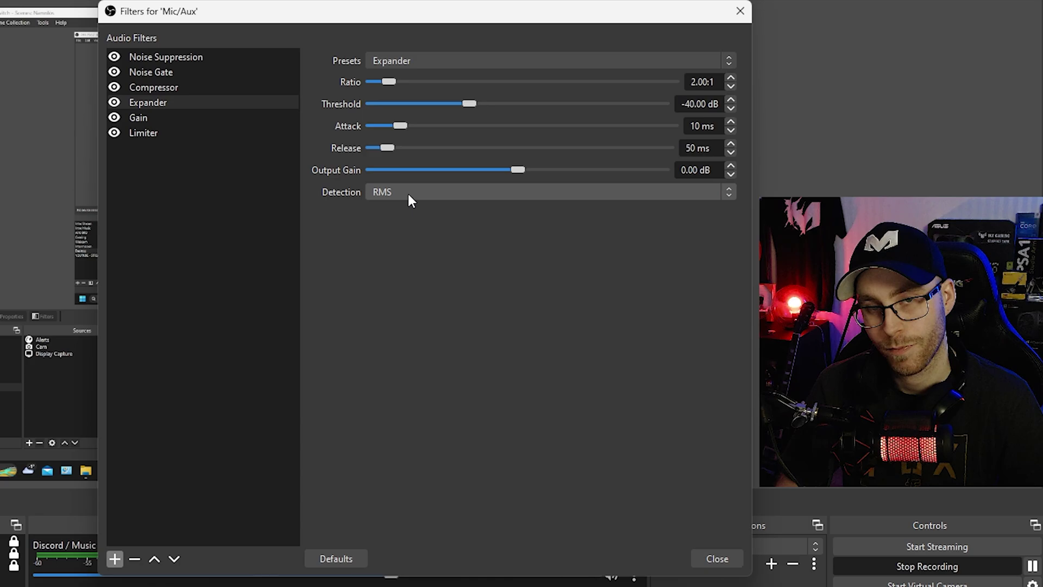
{"action": "left_click", "coordinate": [155, 120]}
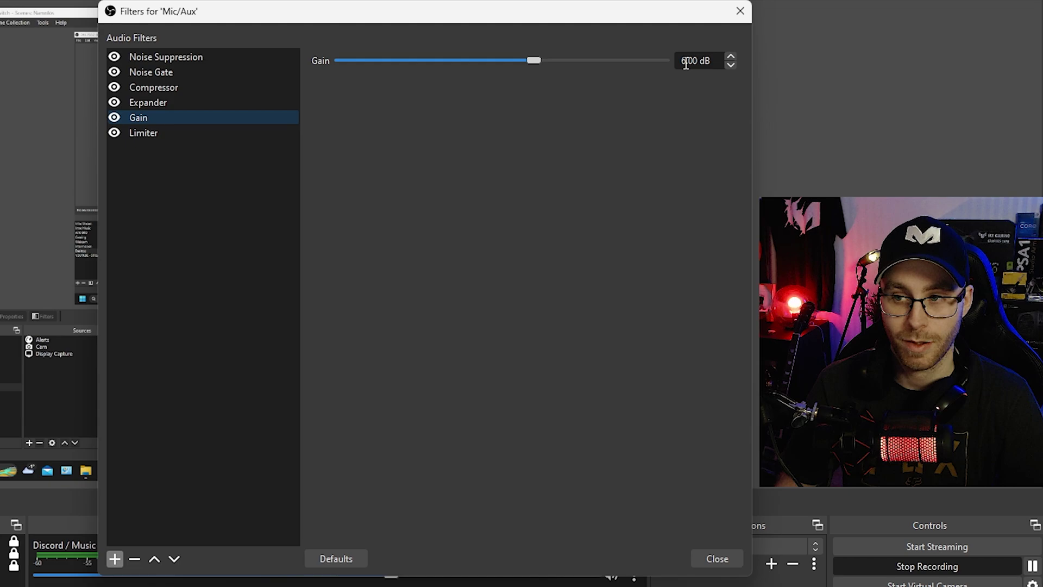
{"action": "left_click", "coordinate": [168, 132]}
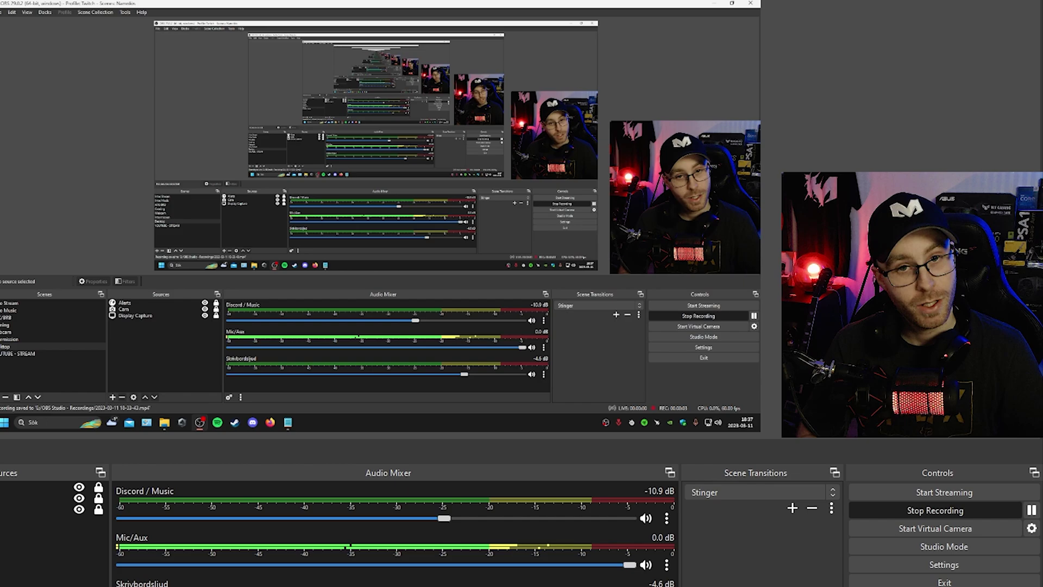
Reopen OBS Settings and keep the Dark interface theme
{"action": "left_click", "coordinate": [944, 565]}
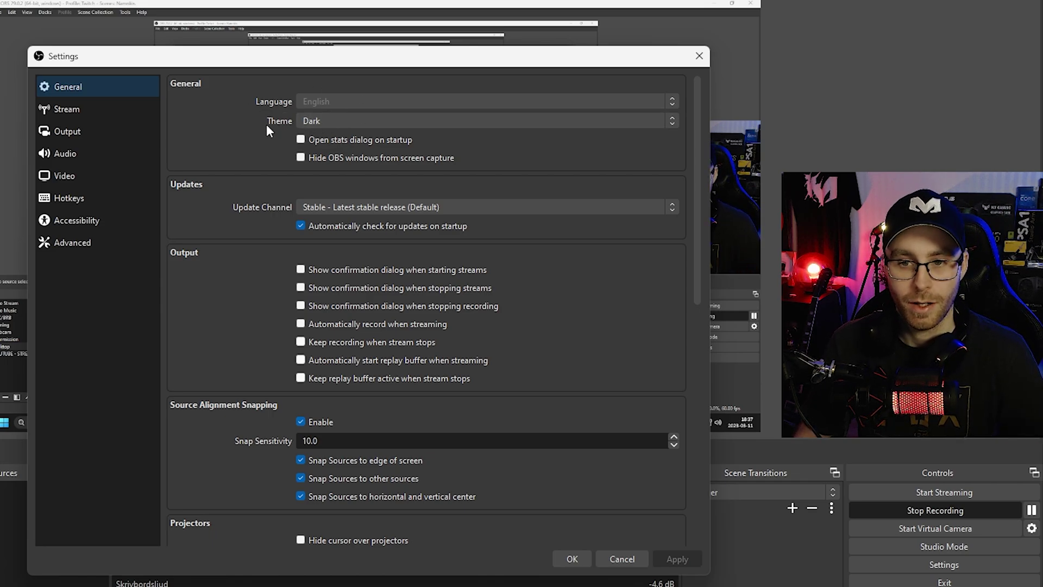
{"action": "left_click", "coordinate": [333, 125]}
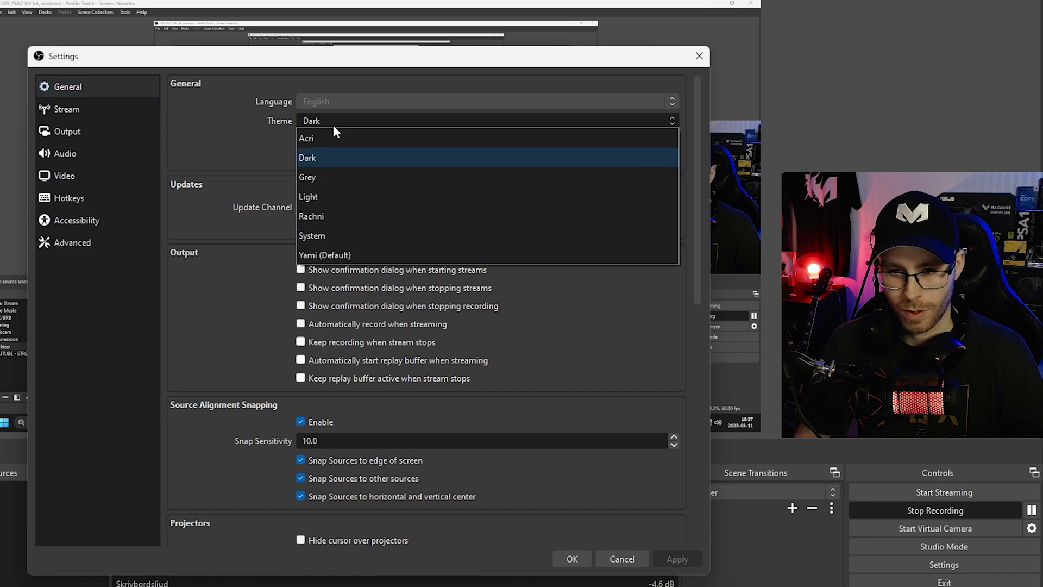
{"action": "left_click", "coordinate": [331, 158]}
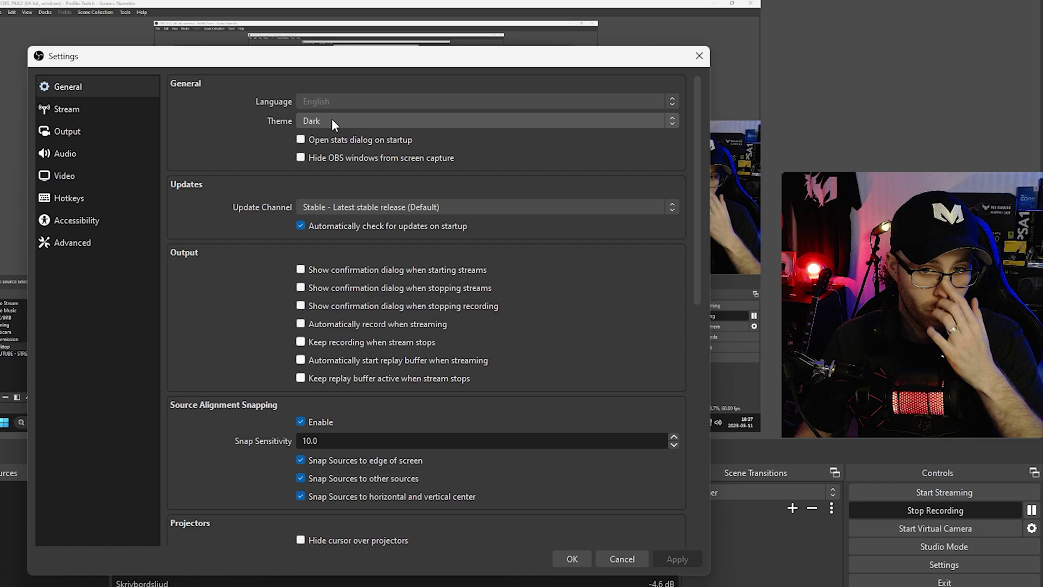
Confirm the stream service is Twitch, then view the NVENC Output settings
{"action": "left_click_drag", "start_coordinate": [456, 56], "coordinate": [558, 8]}
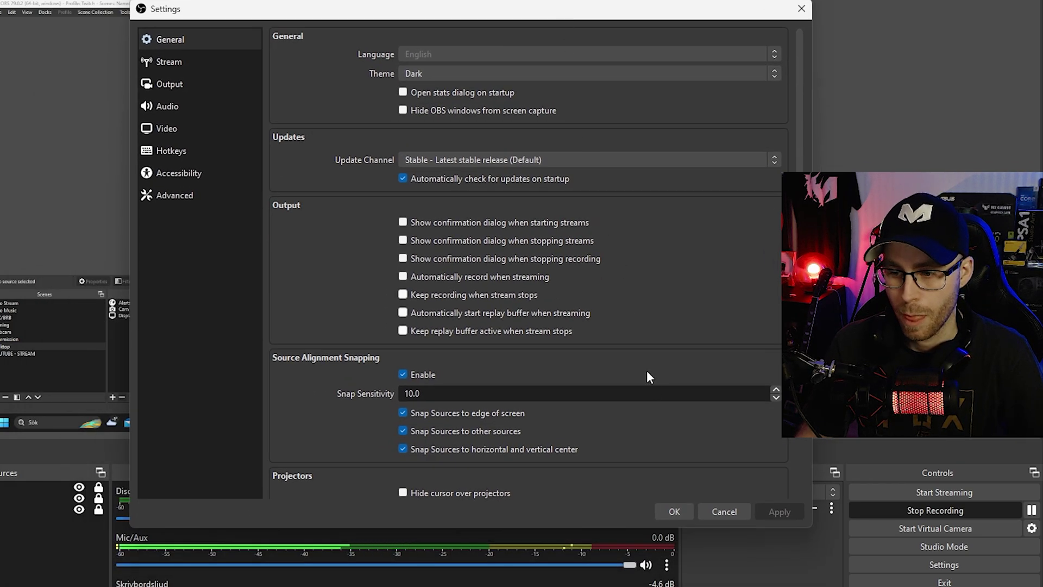
{"action": "left_click", "coordinate": [179, 60]}
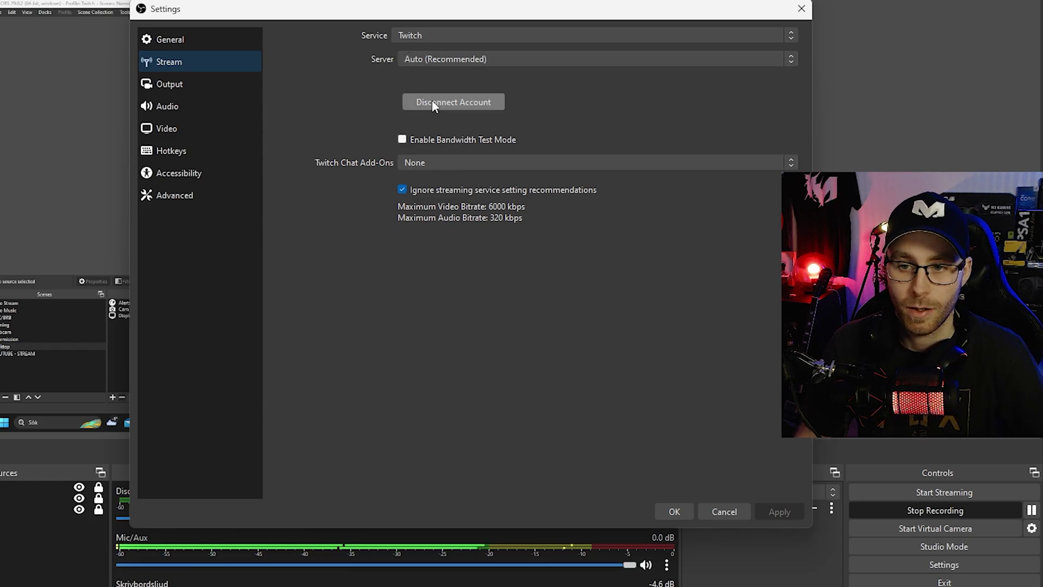
{"action": "left_click", "coordinate": [193, 84]}
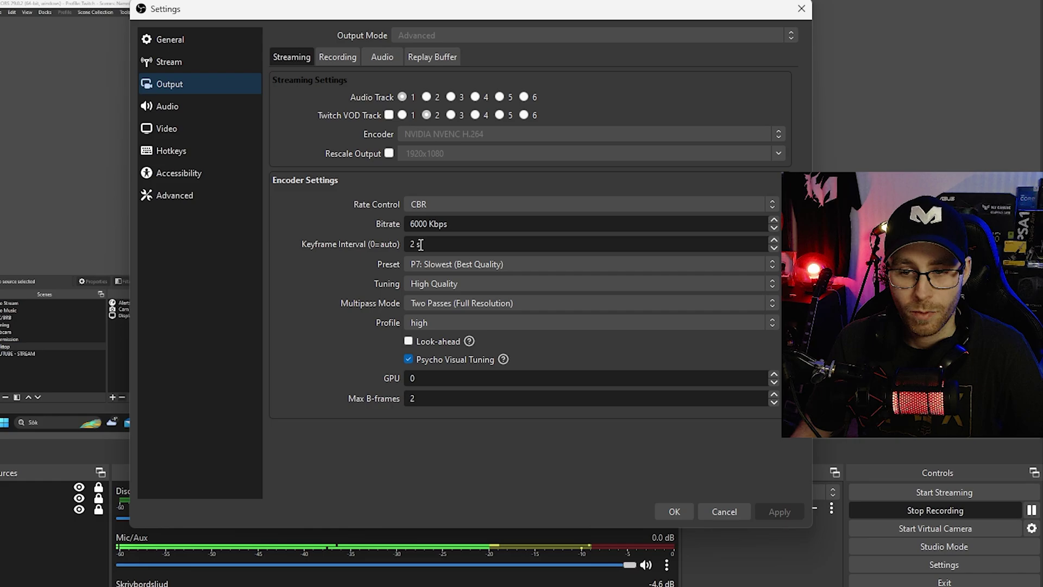
{"action": "left_click_drag", "start_coordinate": [422, 249], "coordinate": [410, 244]}
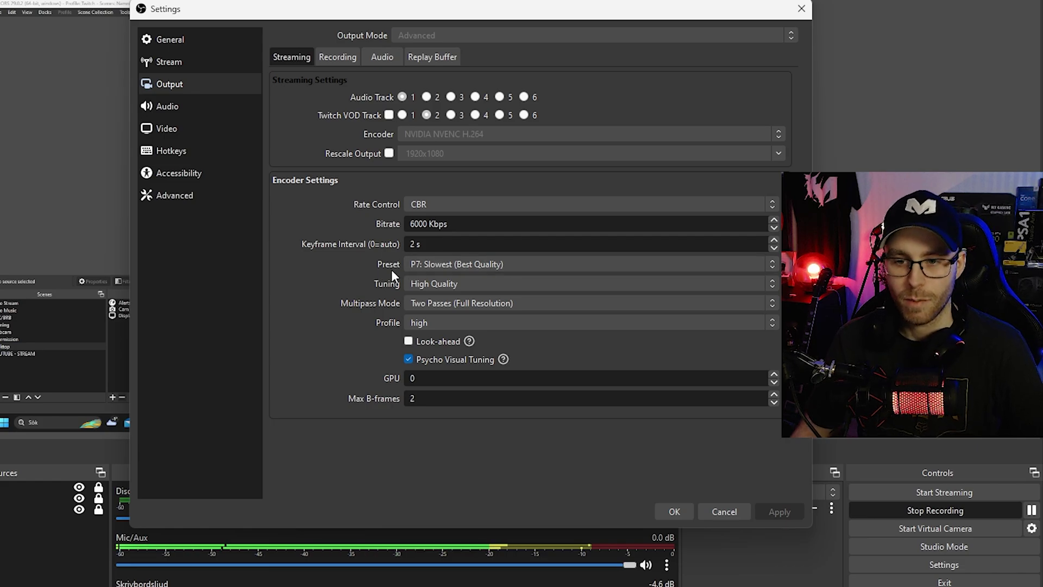
{"action": "left_click", "coordinate": [435, 266]}
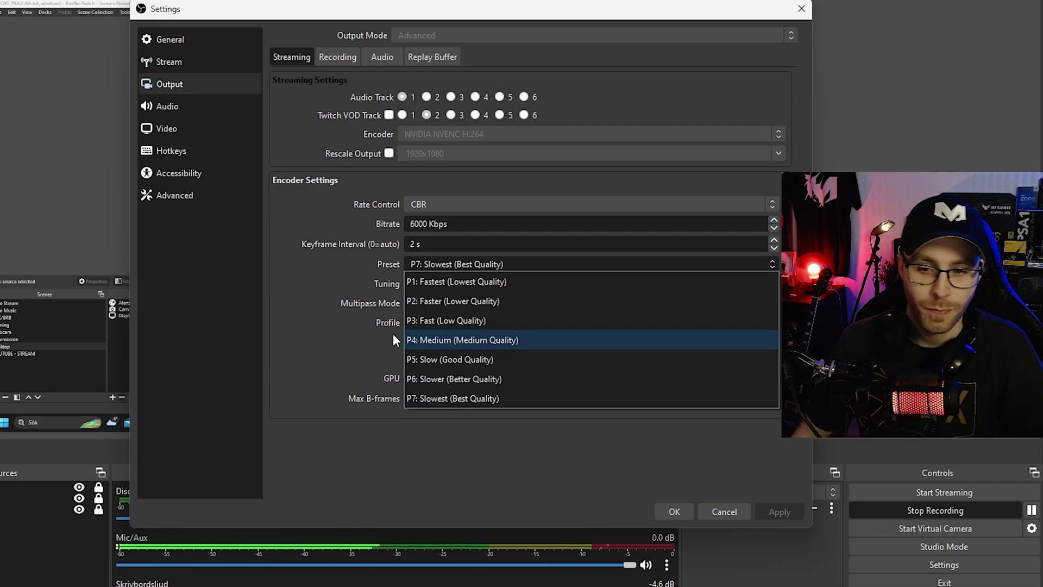
{"action": "left_click", "coordinate": [451, 263]}
{"action": "left_click", "coordinate": [440, 285]}
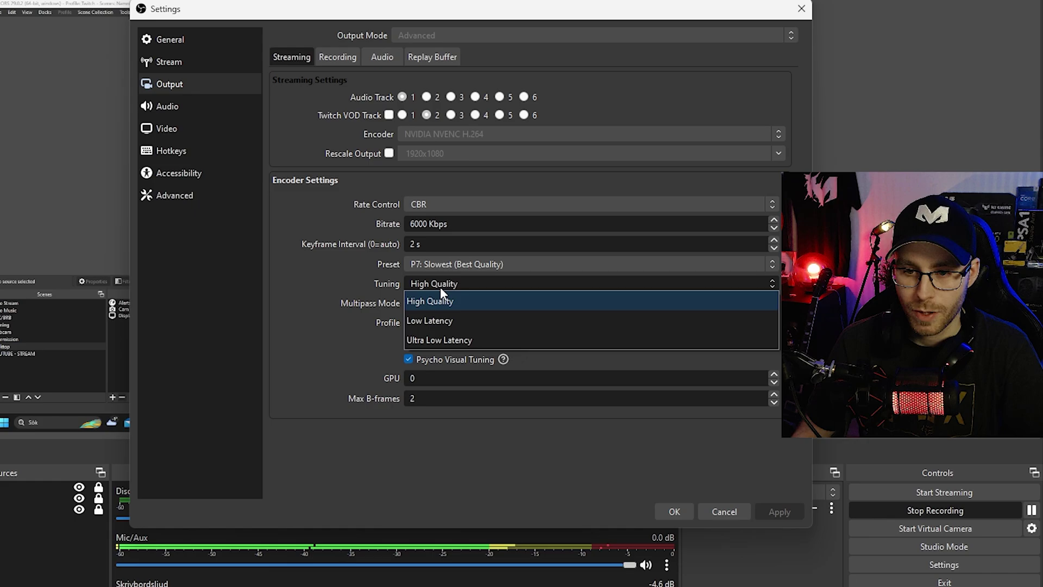
{"action": "left_click", "coordinate": [449, 288]}
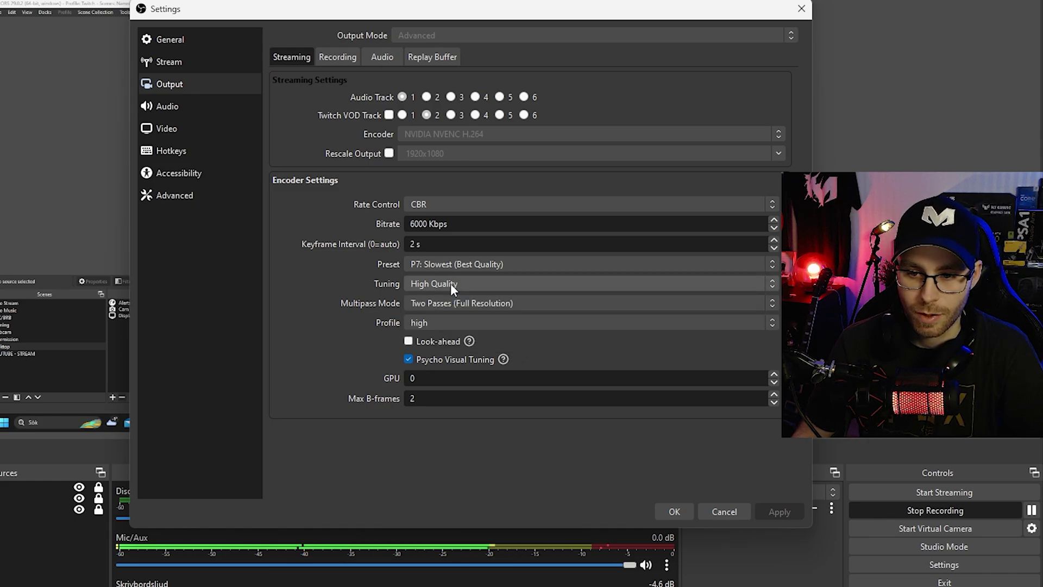
{"action": "left_click", "coordinate": [451, 282]}
{"action": "left_click", "coordinate": [450, 281]}
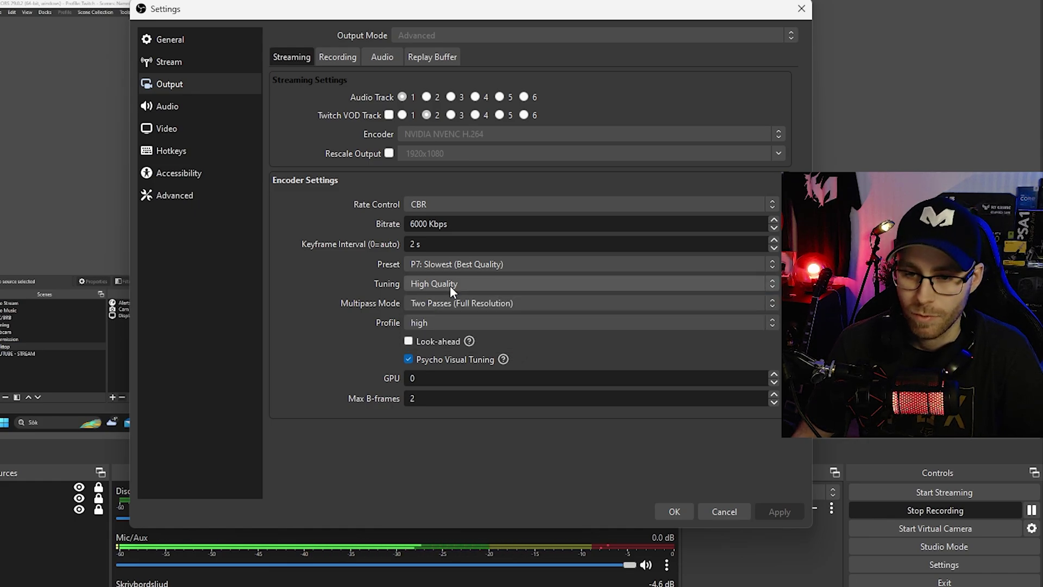
{"action": "left_click", "coordinate": [445, 305]}
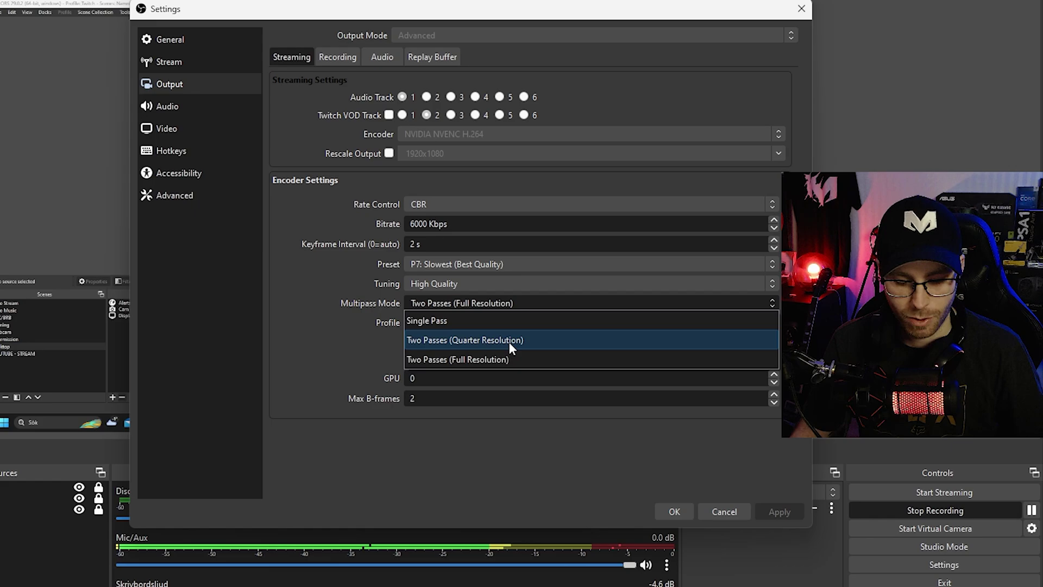
Keep Two Passes (Full Resolution) multipass mode and the high encoder profile
{"action": "left_click", "coordinate": [460, 304]}
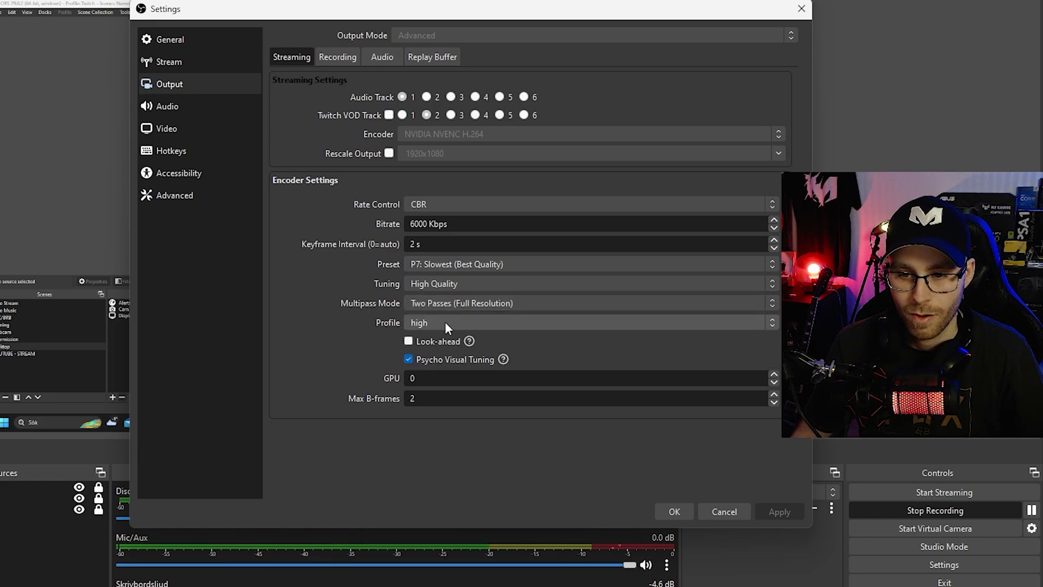
{"action": "left_click", "coordinate": [445, 322]}
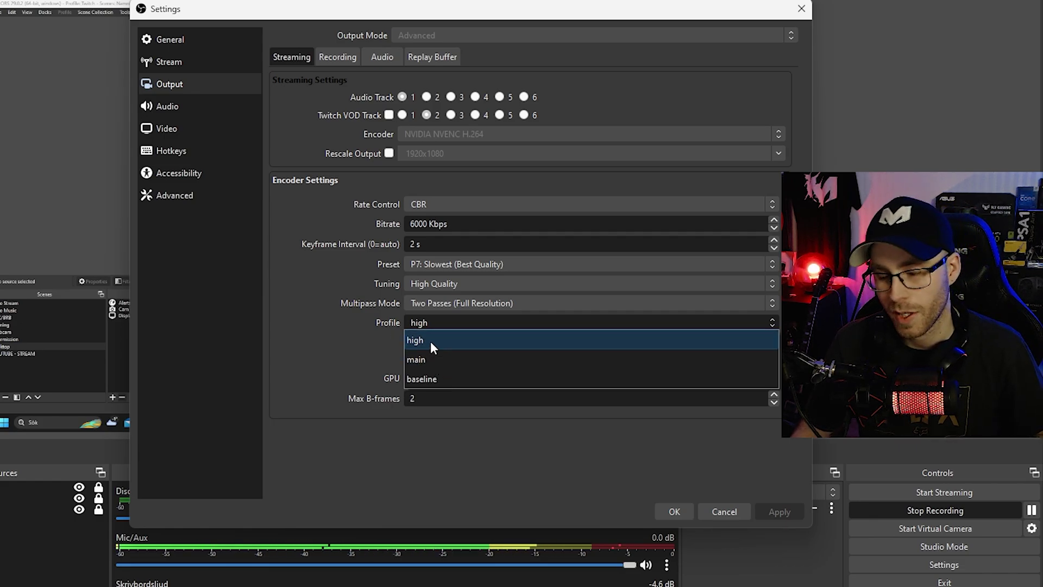
{"action": "left_click", "coordinate": [426, 339]}
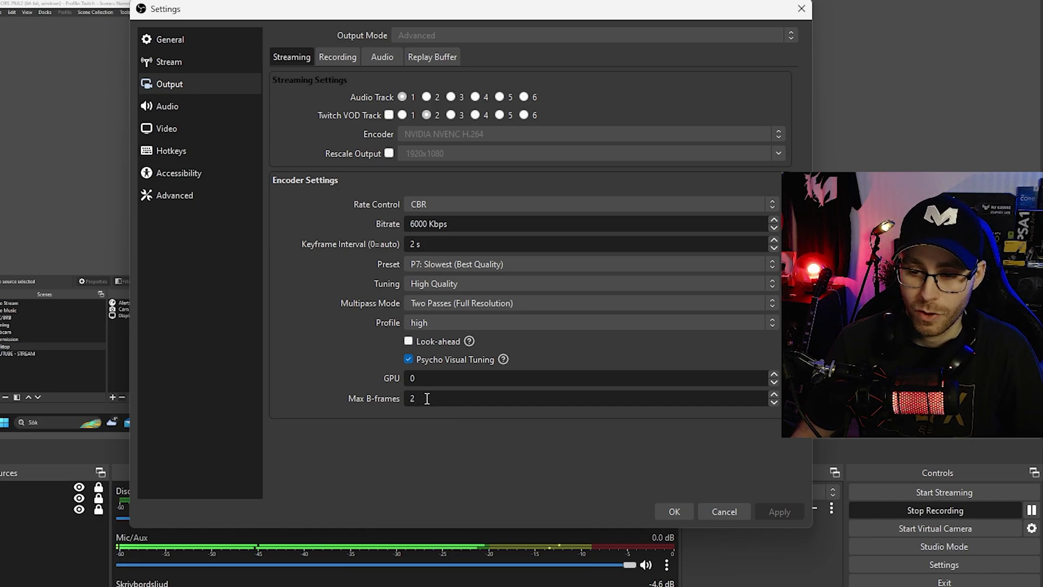
Look over the Output Audio, Recording and Replay Buffer tabs, then open Audio settings
{"action": "left_click", "coordinate": [379, 58]}
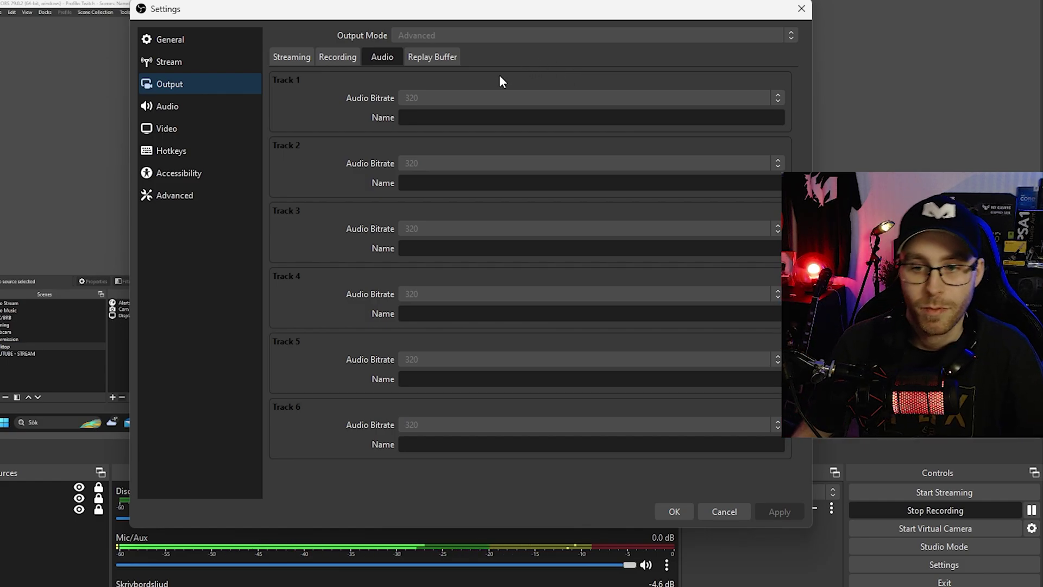
{"action": "left_click", "coordinate": [336, 58]}
{"action": "left_click", "coordinate": [422, 63]}
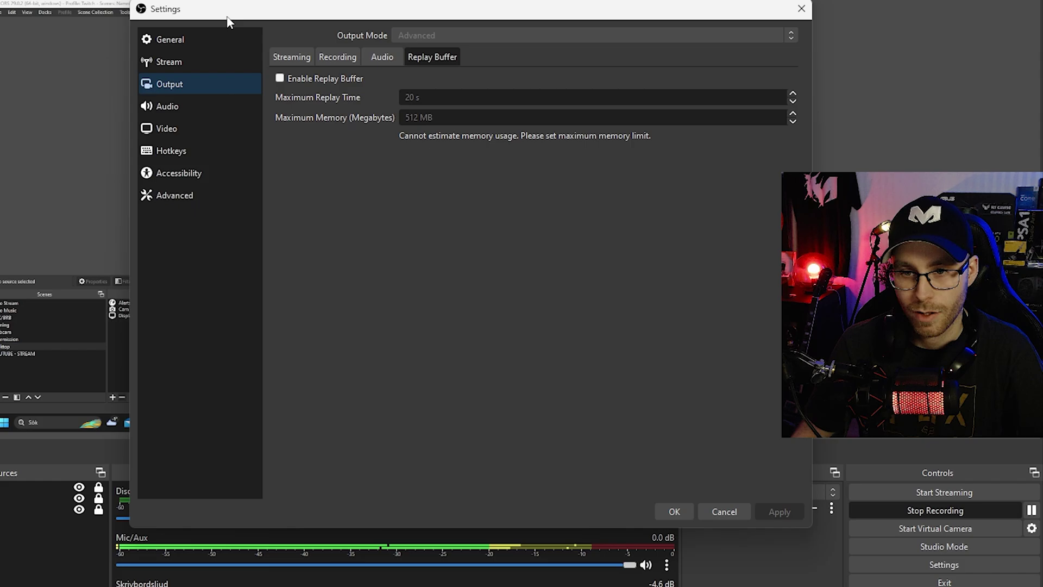
{"action": "left_click", "coordinate": [201, 111]}
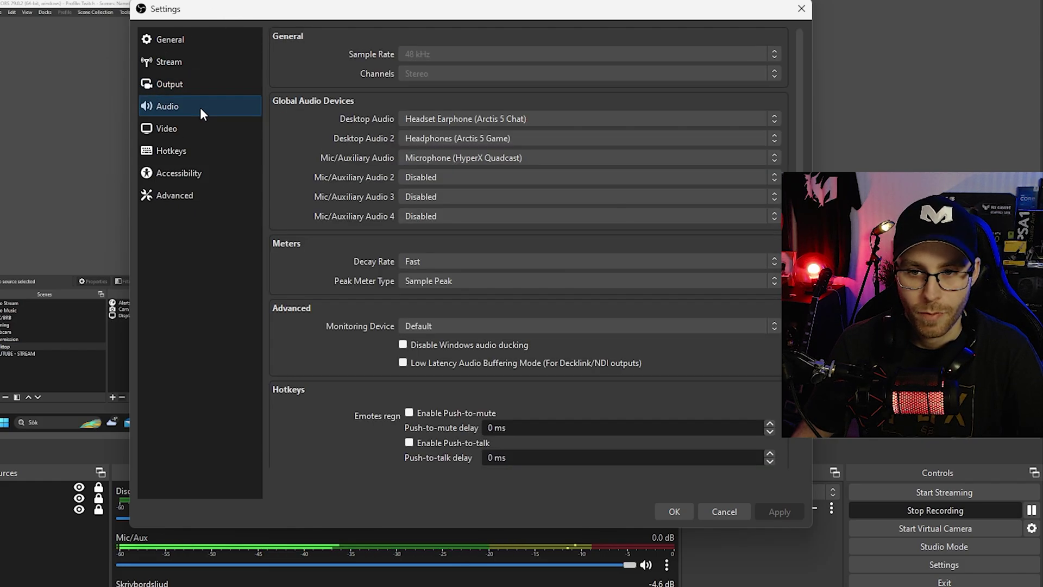
Open the Video page showing 1920x1080 canvas and output resolution at 60 FPS
{"action": "left_click", "coordinate": [187, 131]}
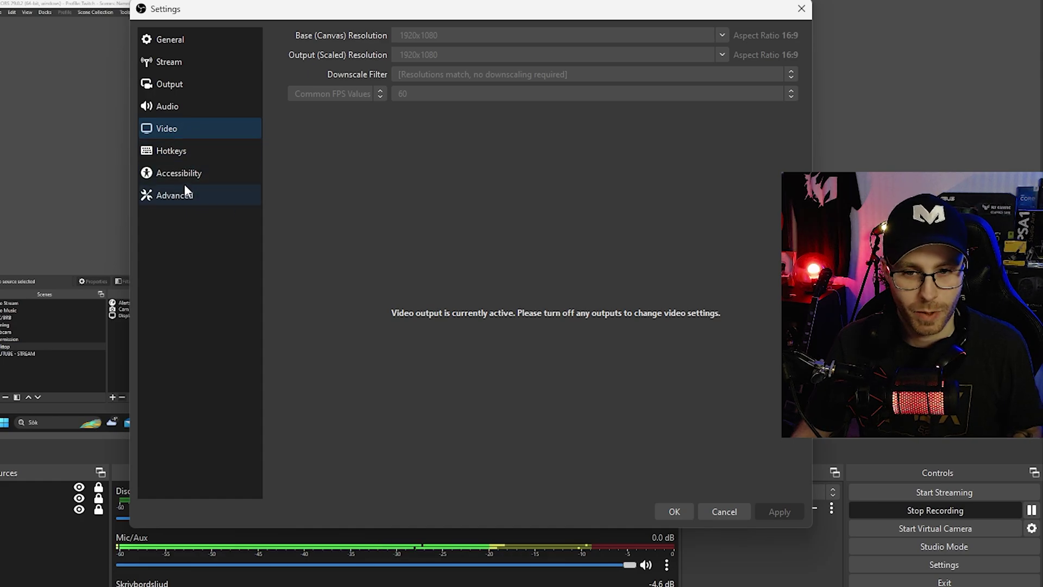
Keep process priority at Normal on the Advanced page and scroll through its options
{"action": "left_click", "coordinate": [197, 202]}
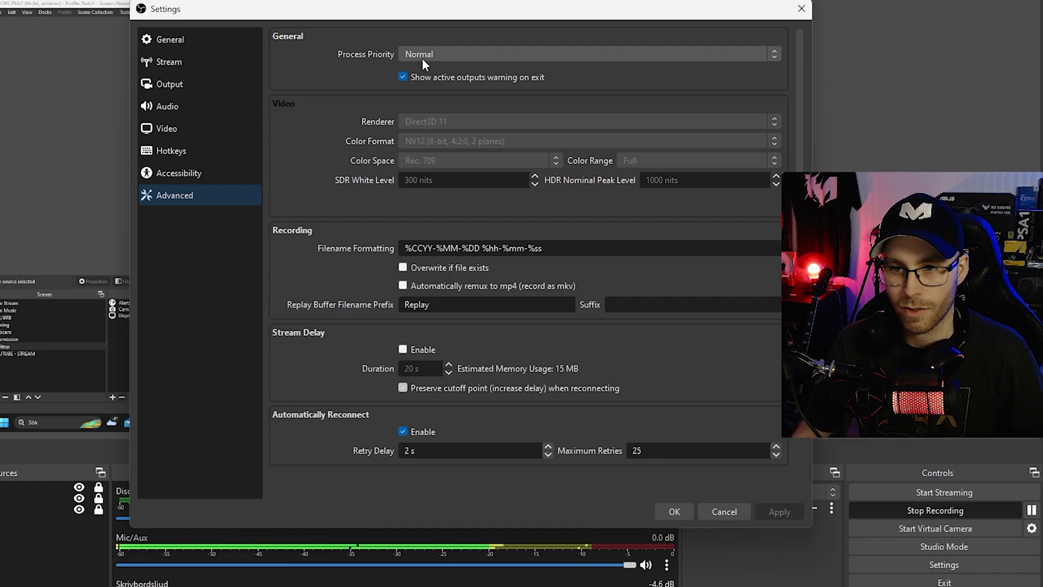
{"action": "left_click", "coordinate": [438, 54]}
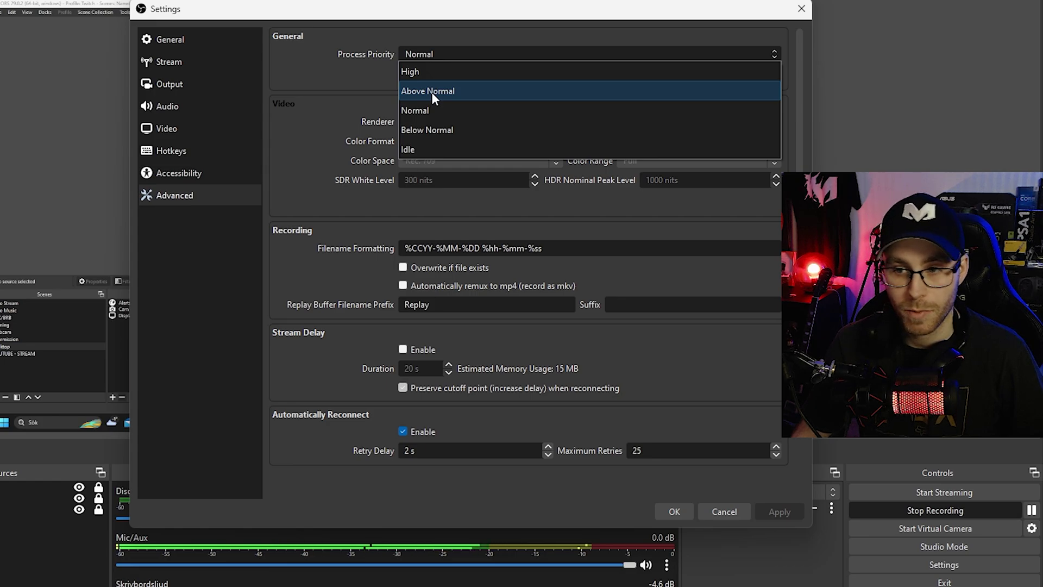
{"action": "left_click", "coordinate": [432, 54]}
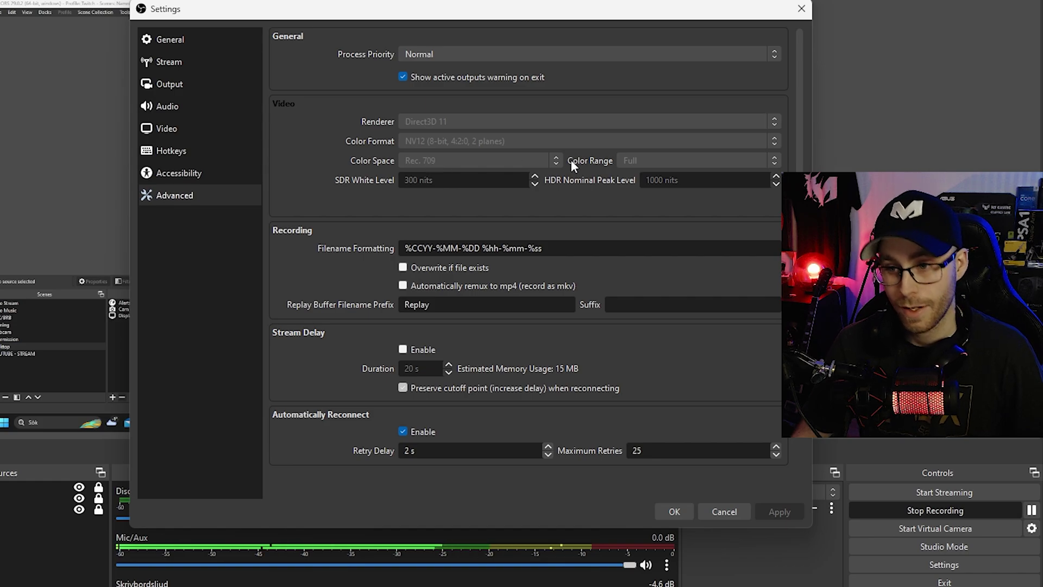
{"action": "scroll", "coordinate": [528, 291], "scroll_direction": "down", "scroll_amount": 5}
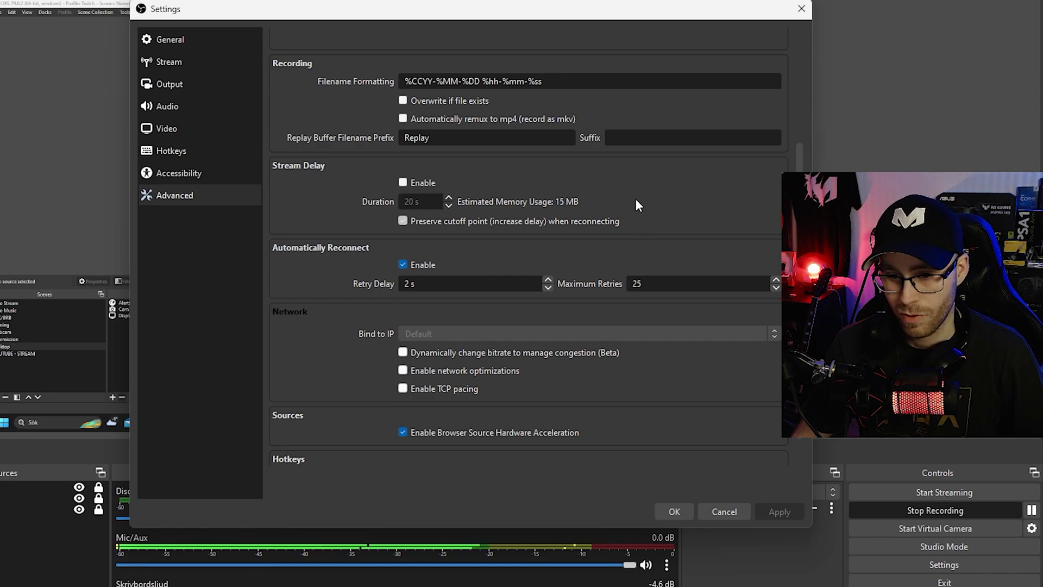
{"action": "scroll", "coordinate": [634, 201], "scroll_direction": "up", "scroll_amount": 5}
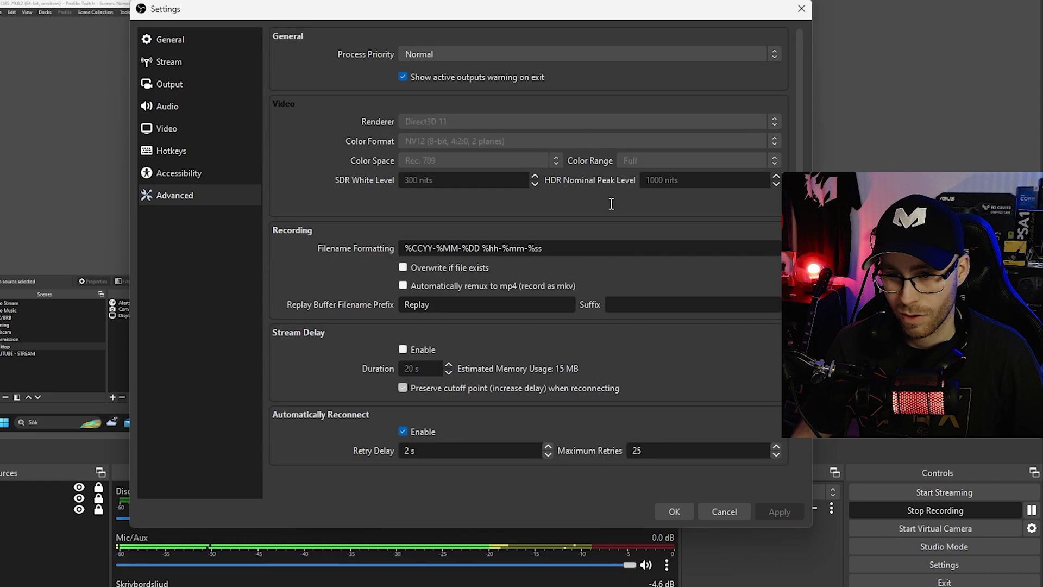
Confirm the reviewed settings with OK and go back to the OBS main window
{"action": "left_click", "coordinate": [688, 512]}
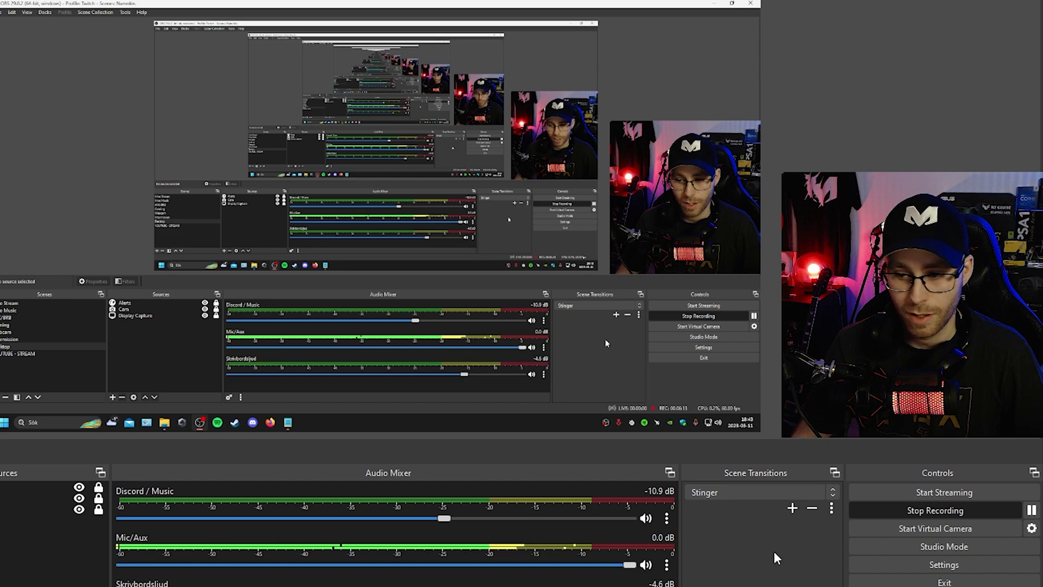